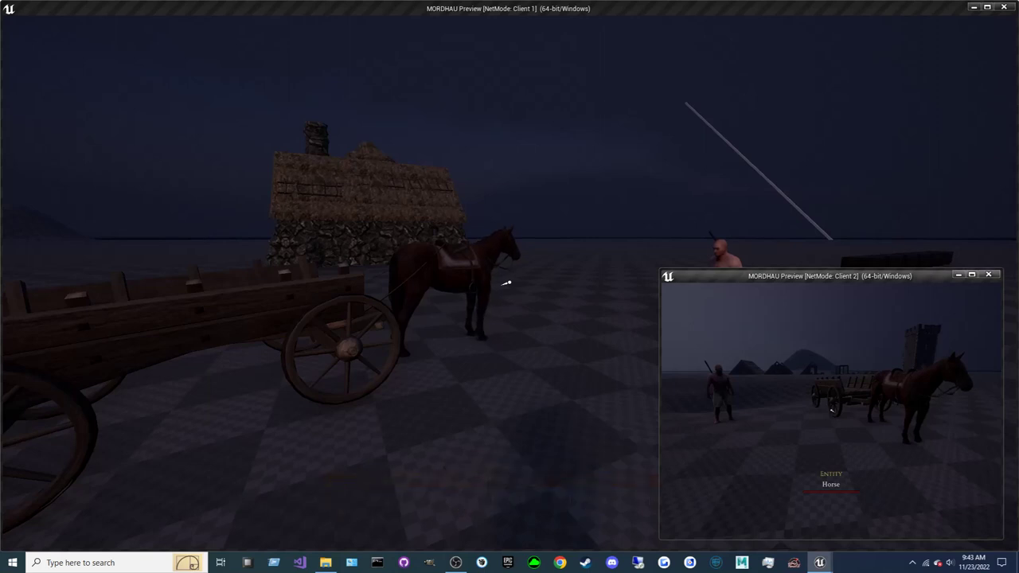
# Walk Client 2's character to the horse-drawn cart, climb aboard and move along its bed toward the horse.
pyautogui.press('w')
pyautogui.press('w')
pyautogui.press('w')
pyautogui.press('w')
pyautogui.press('w')
pyautogui.press('w')
pyautogui.press('w')
pyautogui.press('s')
pyautogui.press('w')
pyautogui.press('e')
pyautogui.press('w')
pyautogui.press('s')
pyautogui.press('w')
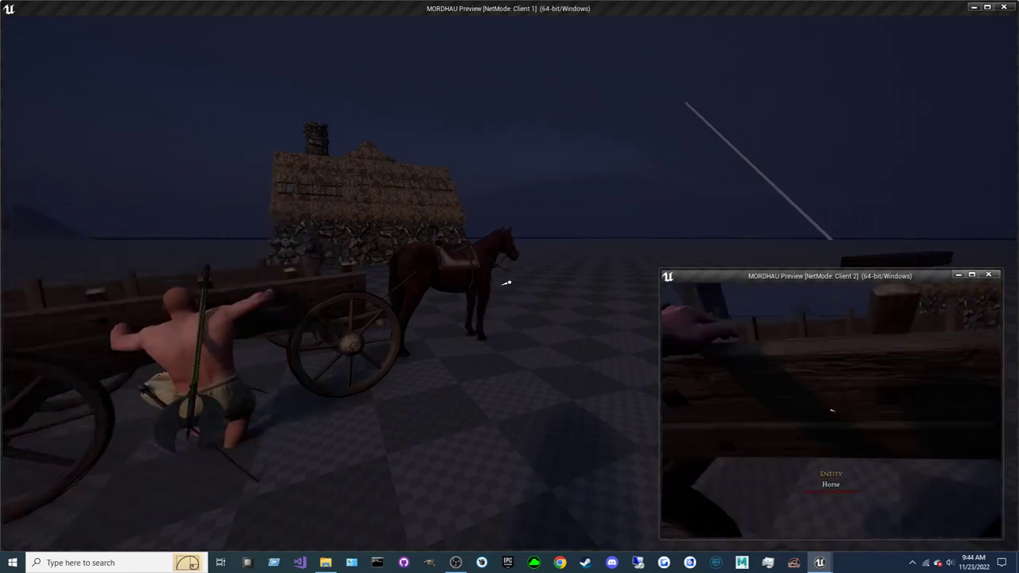
pyautogui.press('w')
# Draw the long sword with hotkey 1, then return to the Client 2 window.
pyautogui.click(506, 282)
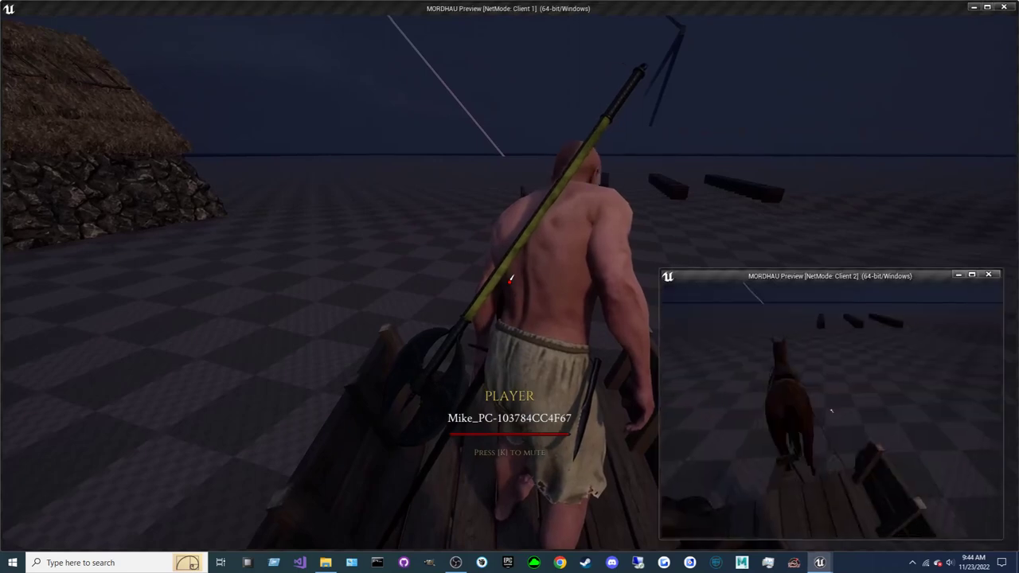
pyautogui.press('w')
pyautogui.press('1')
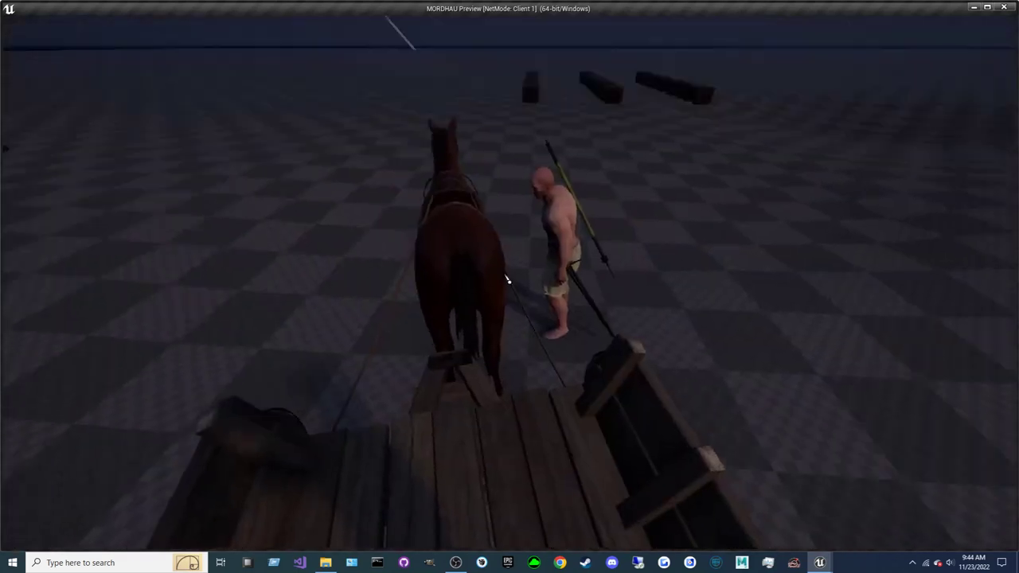
pyautogui.hotkey('alt', 'Tab')
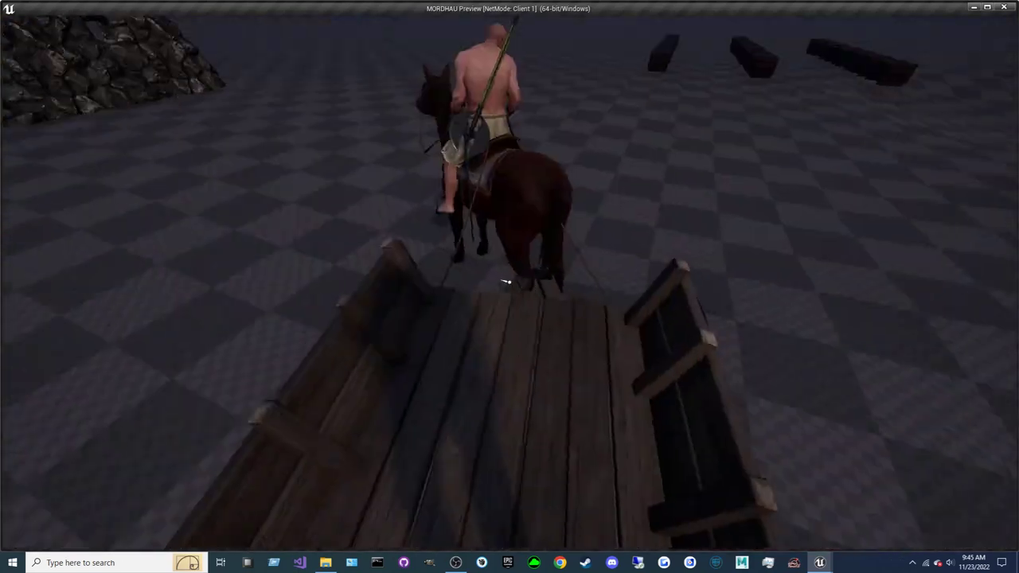
# Swing the view behind the horse with Client 2's window in front.
pyautogui.hotkey('alt', 'Tab')
# Focus Client 1's window so it faces the mounted rider and his nameplate.
pyautogui.click(507, 279)
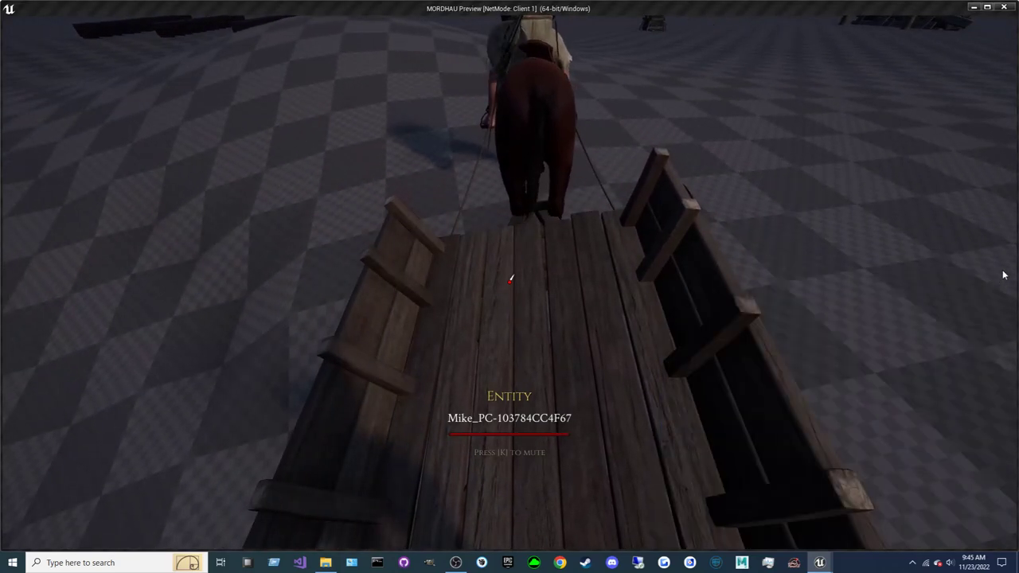
# Focus the Client 1 game and watch the horse haul the cart up the slope toward the tower.
pyautogui.click(1003, 274)
pyautogui.hotkey('alt', 'Tab')
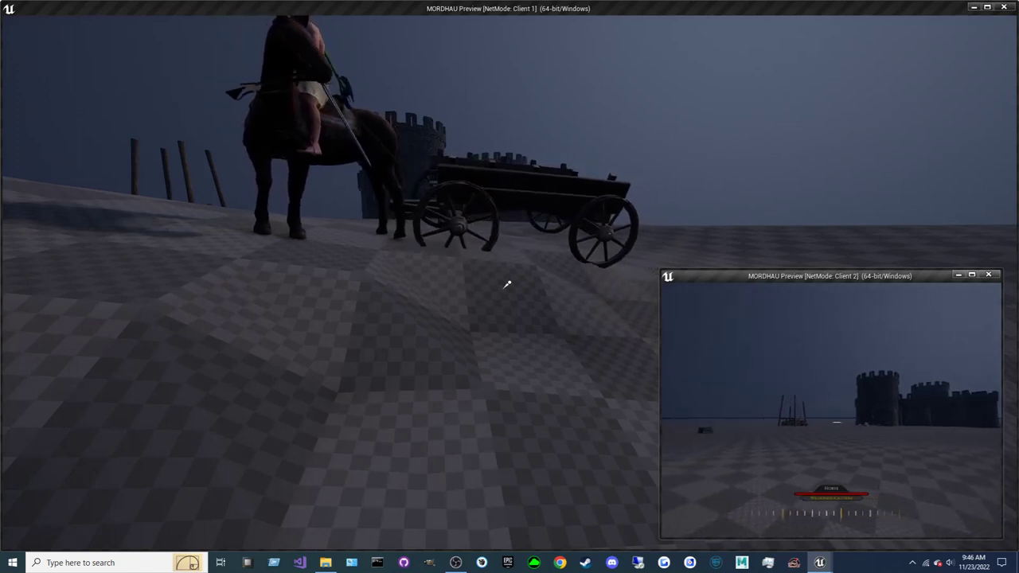
# In Client 1, look up at the horse, rider and cart, then walk to the cart's rear.
pyautogui.click(506, 284)
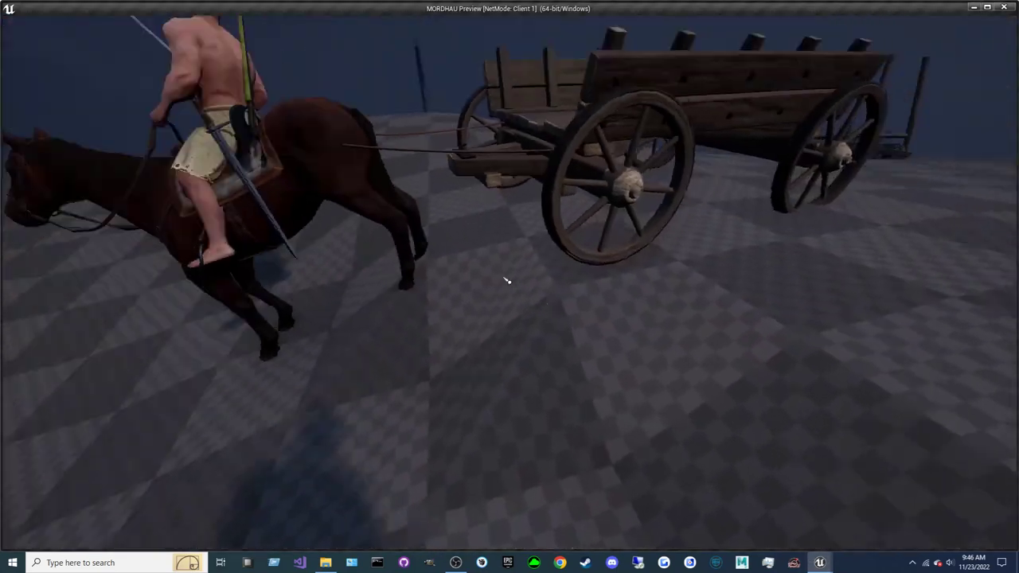
pyautogui.hotkey('alt', 'Tab')
pyautogui.click(622, 395)
pyautogui.press('w')
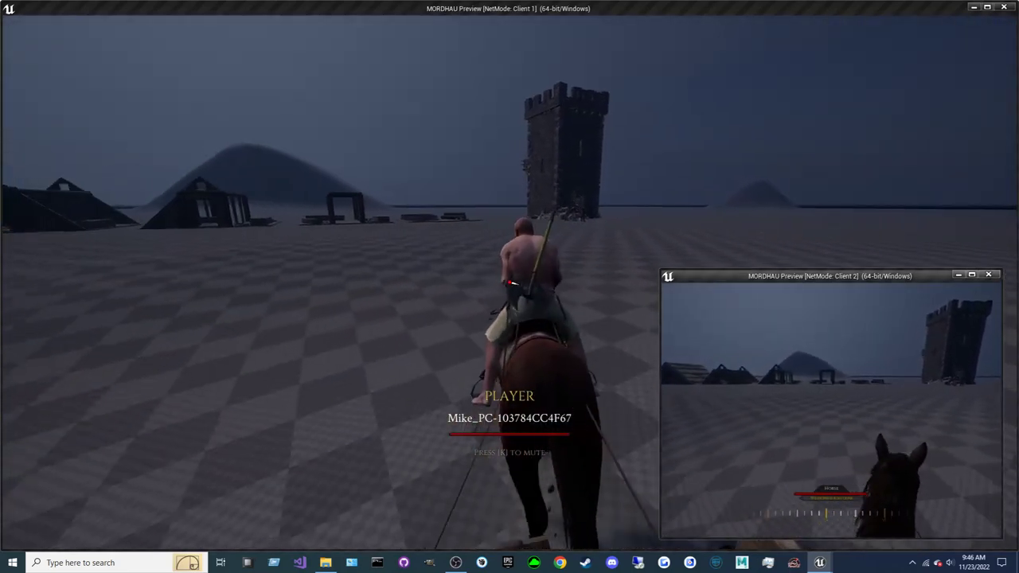
pyautogui.click(652, 387)
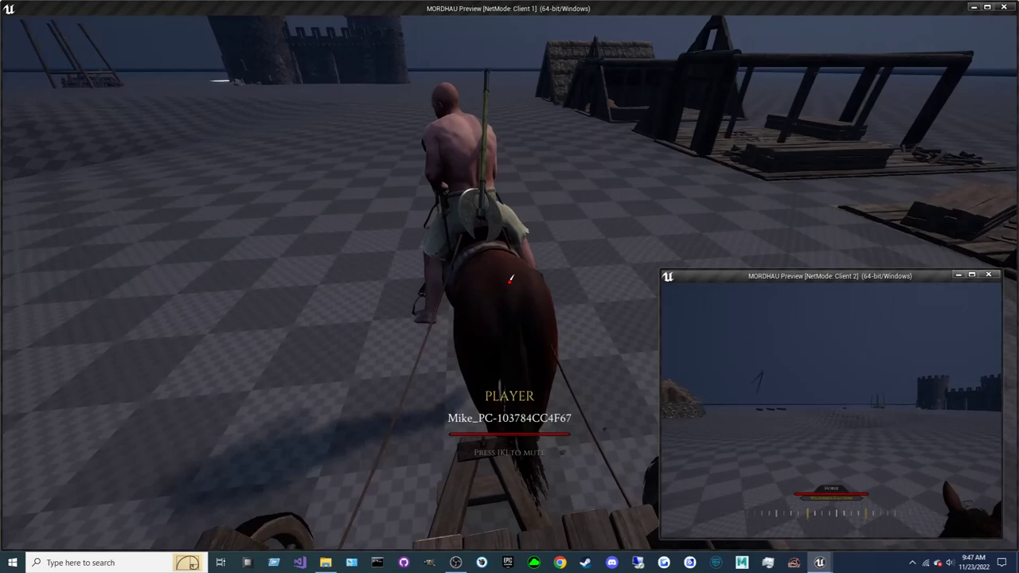
# Equip the Combat Toolbox from Client 1's inventory for building.
pyautogui.click(511, 279)
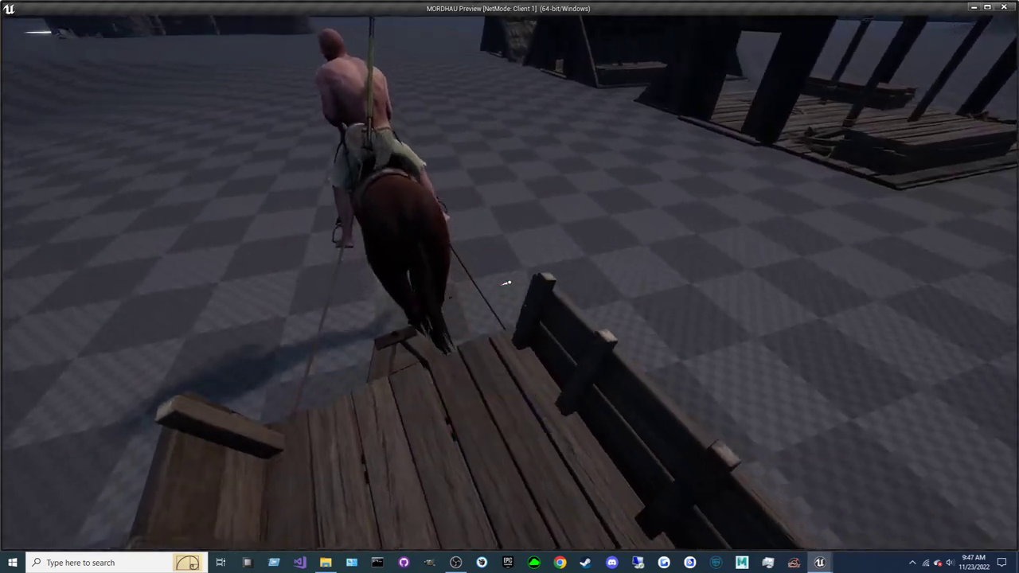
pyautogui.press('i')
pyautogui.click(879, 451)
pyautogui.press('i')
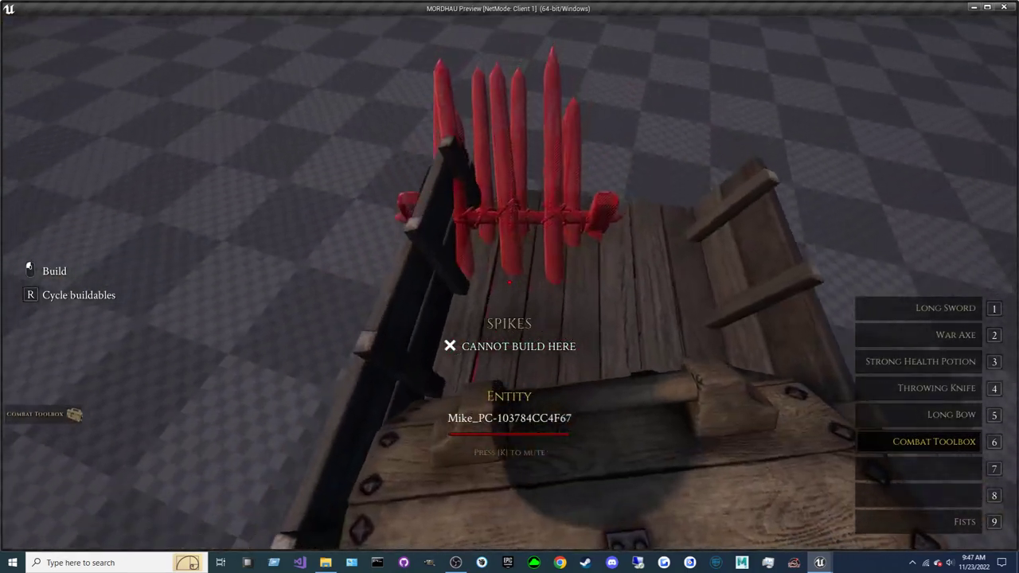
# Cycle buildables, put the toolbox away, then turn the horse left from Client 2.
pyautogui.press('r')
pyautogui.press('r')
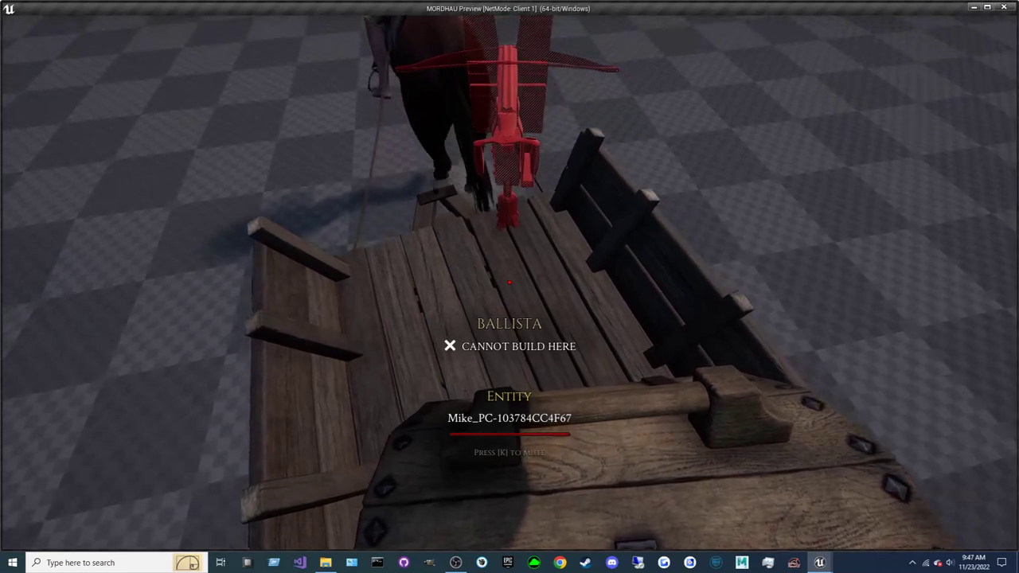
pyautogui.scroll(-1, 509, 280)
pyautogui.hotkey('alt', 'Tab')
pyautogui.press('a')
pyautogui.press('a')
# Jump onto the cart, circle it on foot, climb back aboard, then bring Client 2 forward.
pyautogui.press('w')
pyautogui.press('space')
pyautogui.press('w')
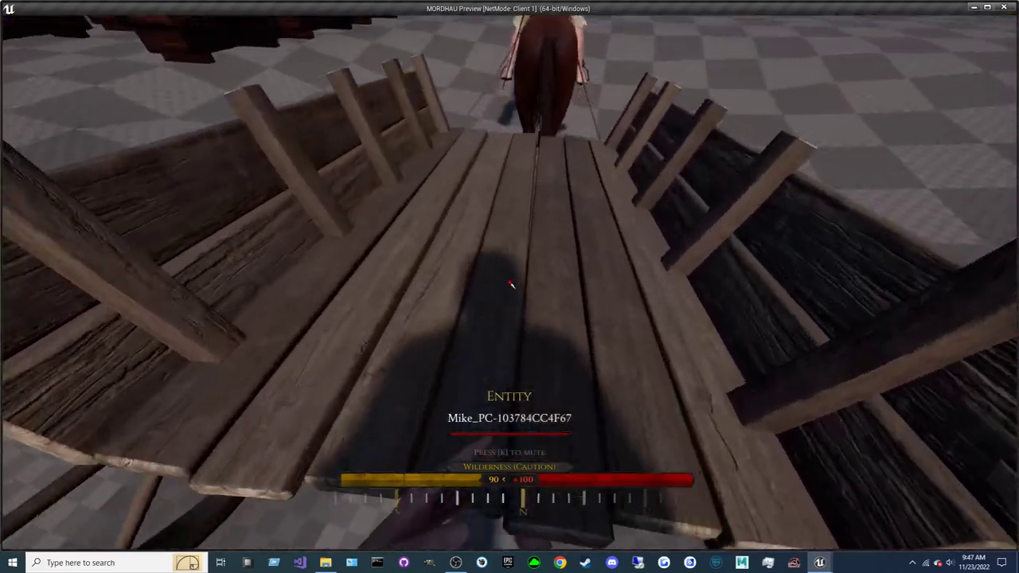
pyautogui.press('s')
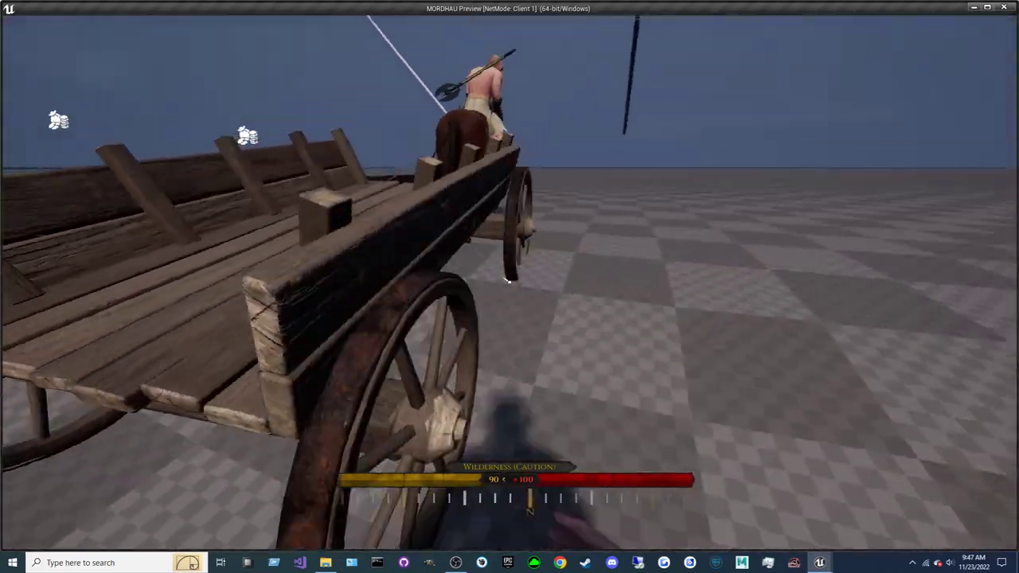
pyautogui.press('w')
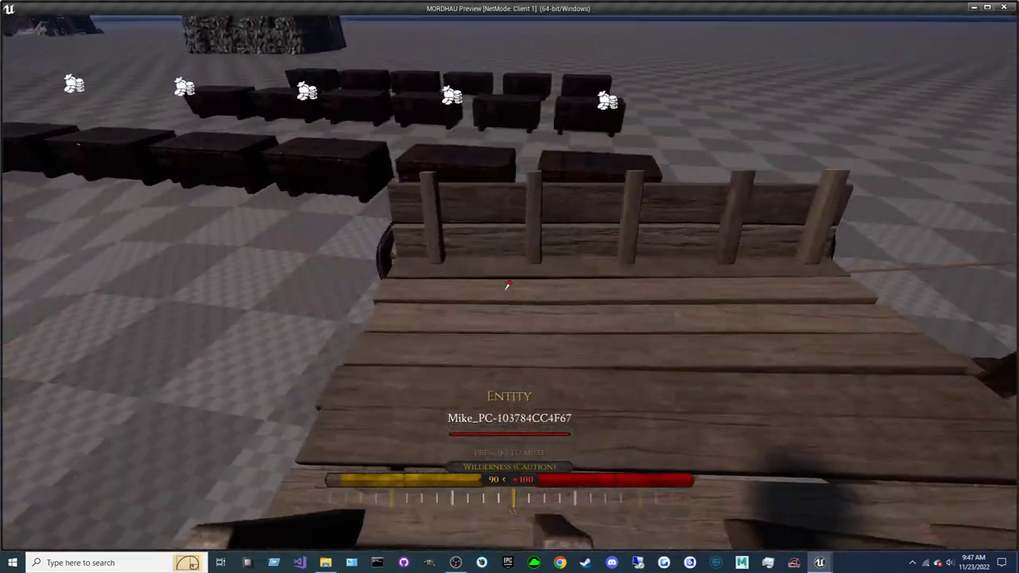
pyautogui.press('s')
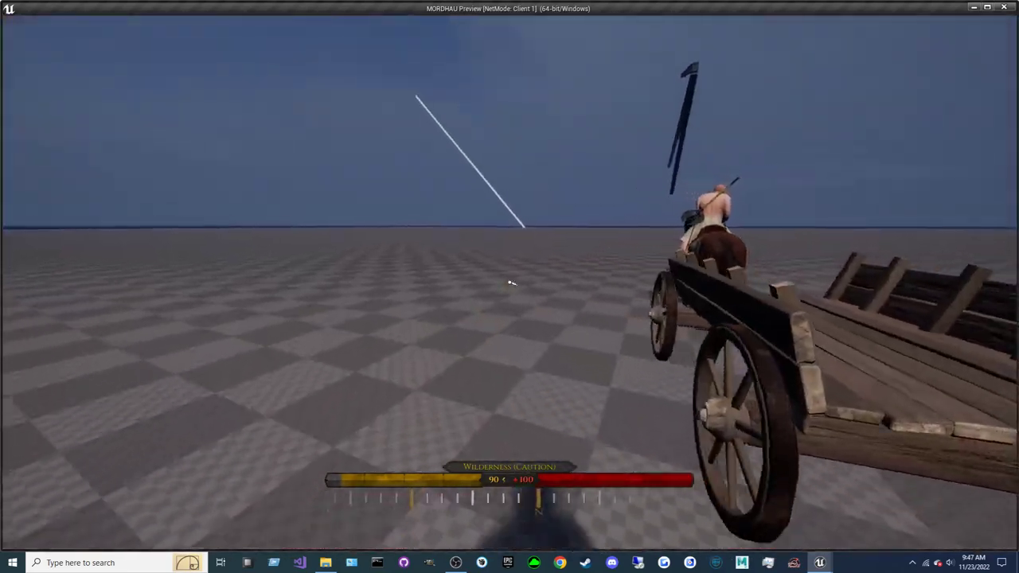
pyautogui.press('w')
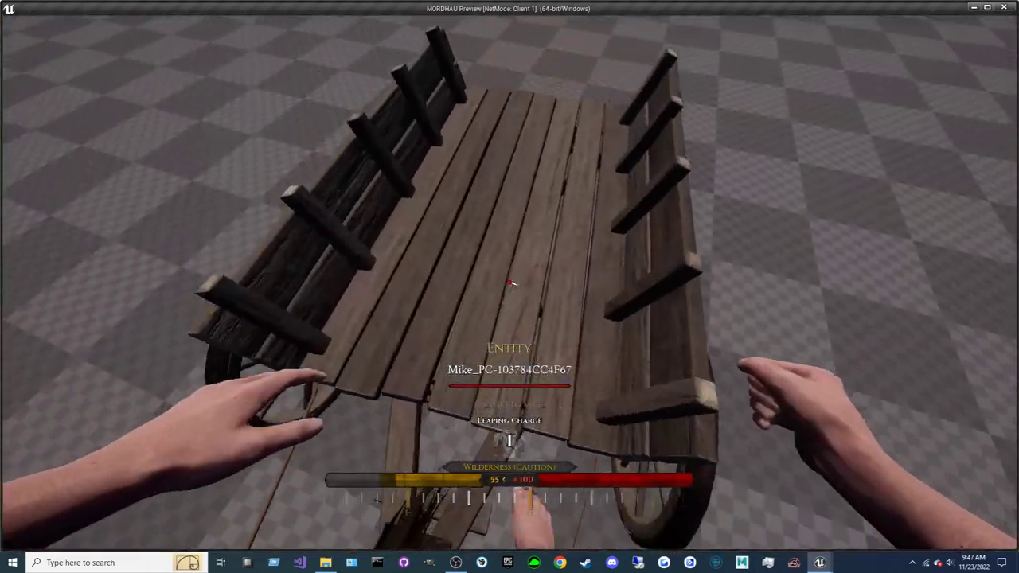
pyautogui.press('w')
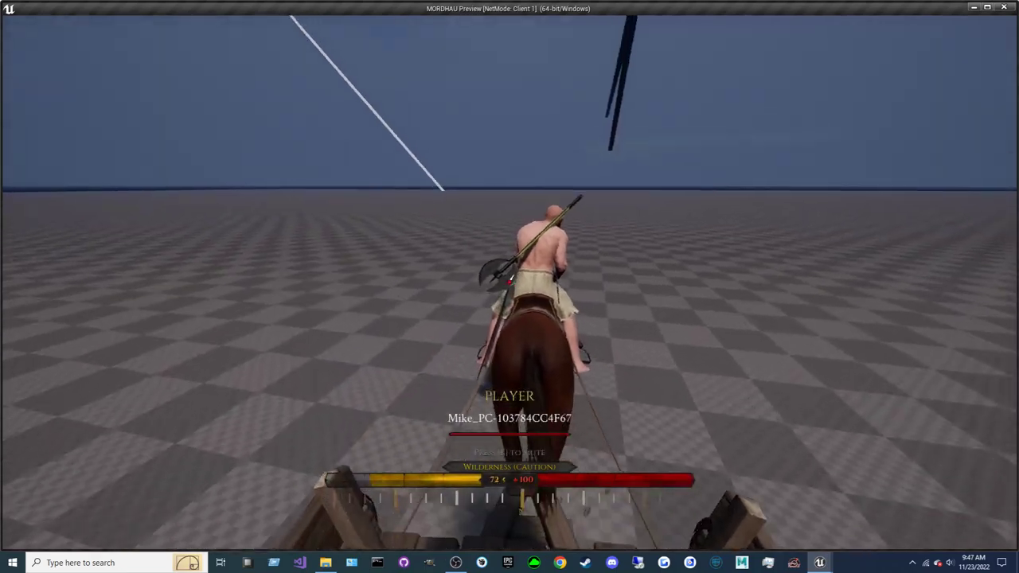
pyautogui.hotkey('alt', 'Tab')
pyautogui.press('a')
# Open Client 1's inventory, browse its items, and close it again.
pyautogui.click(509, 280)
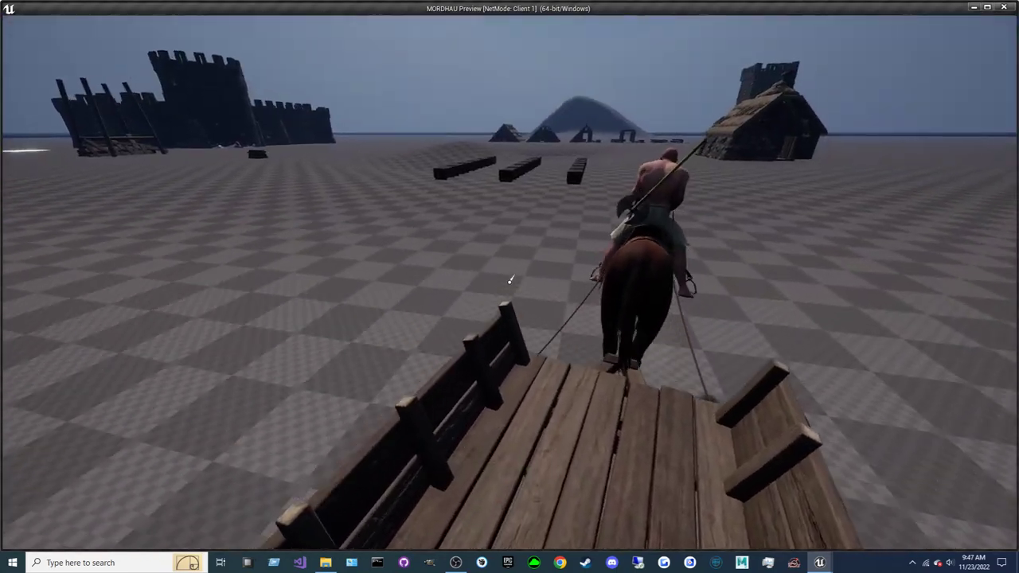
pyautogui.press('i')
pyautogui.moveTo(541, 475)
pyautogui.moveTo(404, 472)
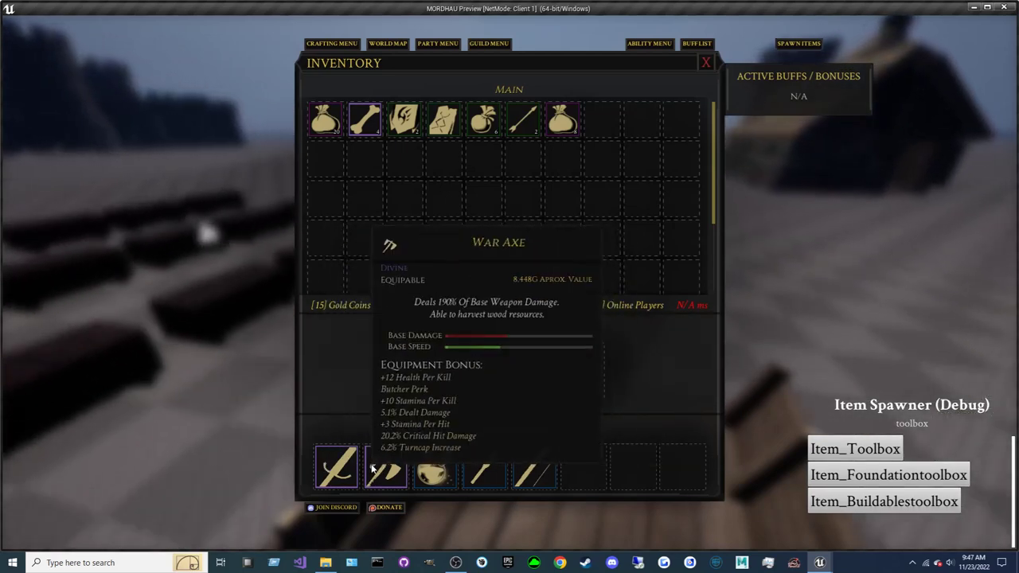
pyautogui.moveTo(345, 467)
pyautogui.moveTo(329, 125)
pyautogui.press('i')
# Steer the horse and cart left and right toward the huts and pyramids.
pyautogui.press('a')
pyautogui.press('d')
pyautogui.press('d')
pyautogui.press('d')
pyautogui.press('d')
pyautogui.press('d')
pyautogui.press('a')
# Drive the horse and cart up onto the house's thatched roof.
pyautogui.press('a')
pyautogui.press('d')
pyautogui.press('a')
pyautogui.press('d')
pyautogui.press('d')
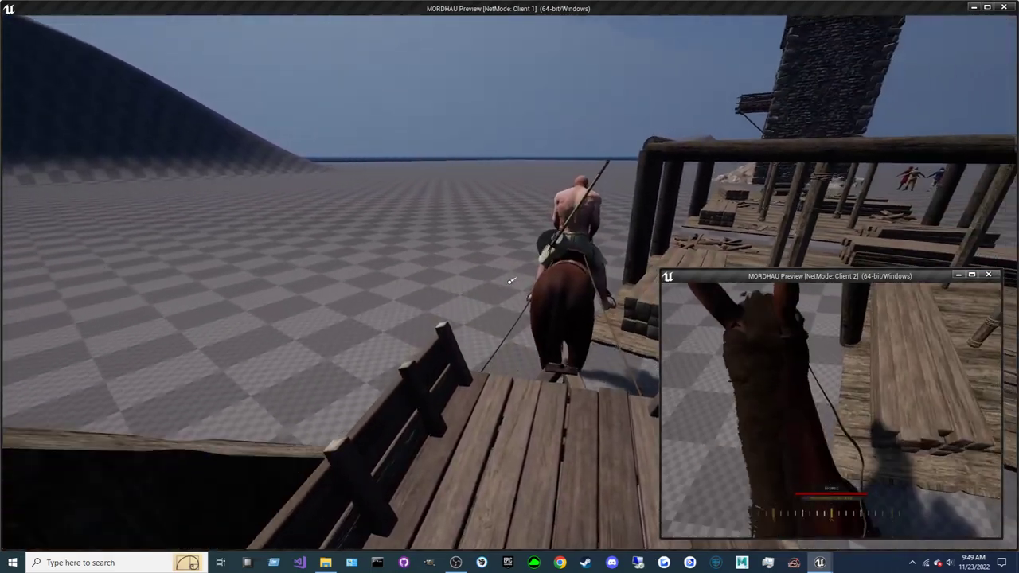
# Steer the horse and wagon from Client 2 to level ground before the stone cottage, then refocus Client 1.
pyautogui.click(512, 280)
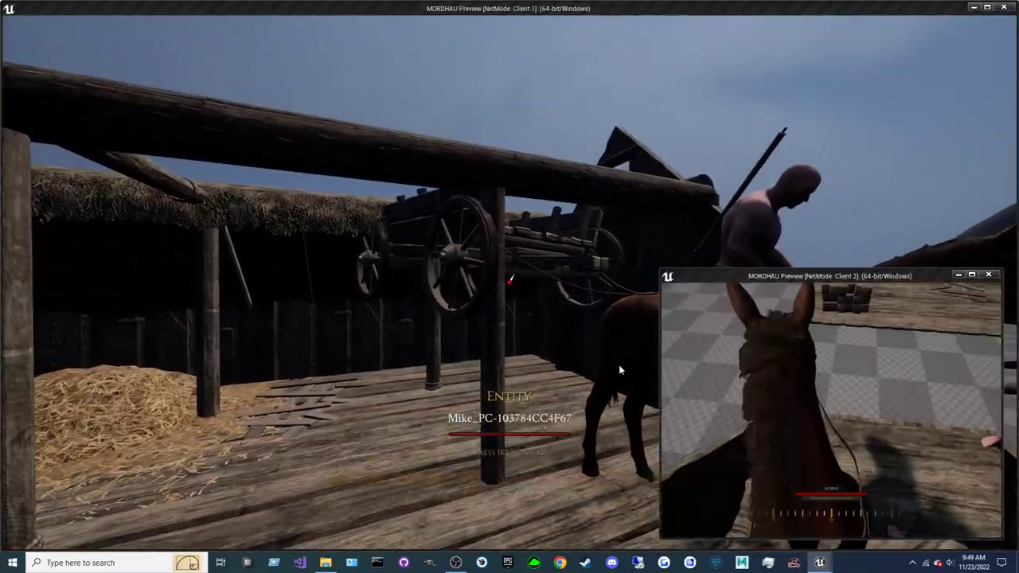
pyautogui.click(618, 364)
pyautogui.hotkey('alt', 'Tab')
pyautogui.hotkey('alt', 'Tab')
pyautogui.click(722, 388)
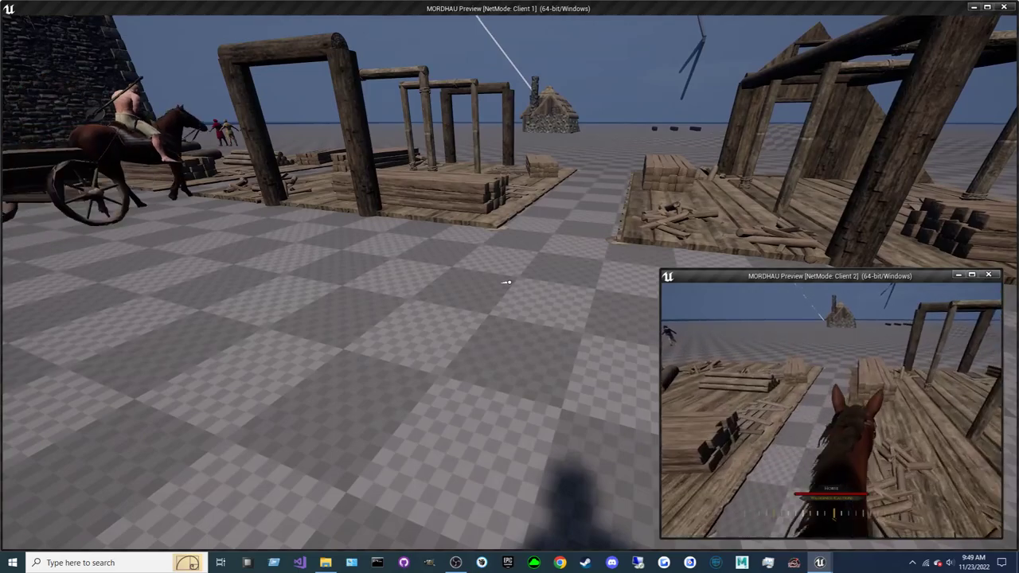
pyautogui.hotkey('alt', 'Tab')
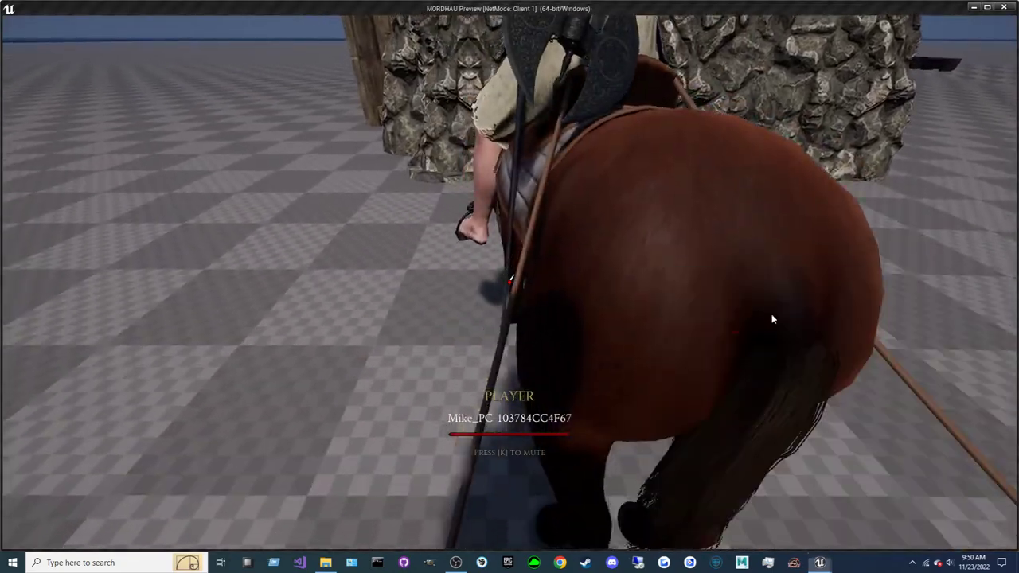
# In Client 1, look around the parked wagon and dismount from its seat with E.
pyautogui.click(772, 319)
pyautogui.press('e')
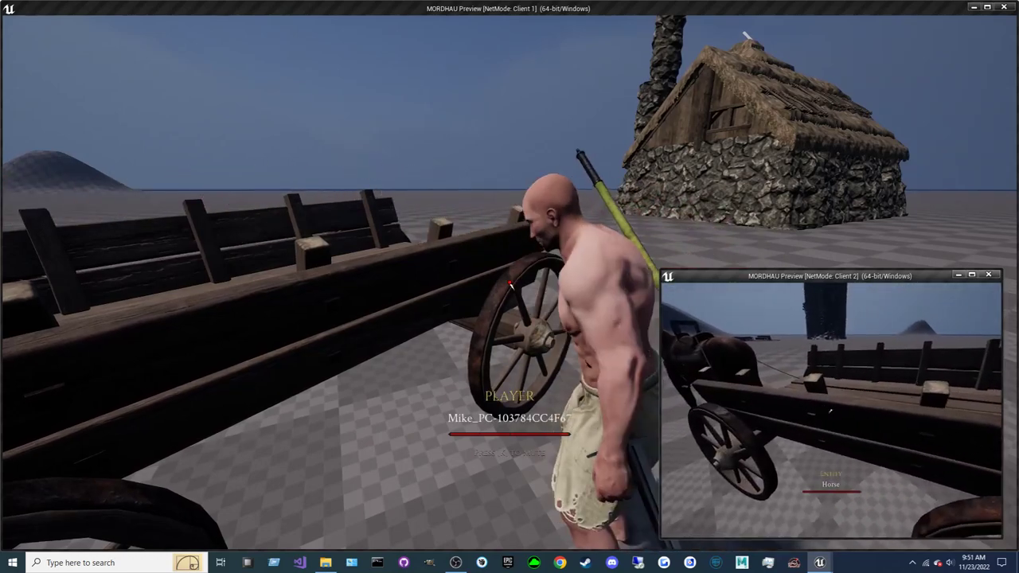